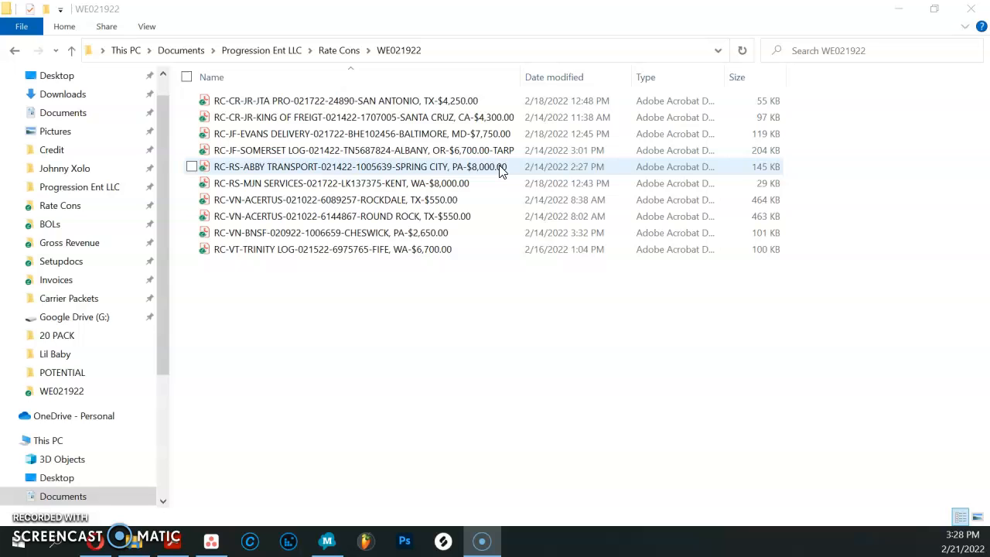
Step: Open the Somerset Log rate confirmation for Albany, OR, and search it for "tarp"
click(349, 154)
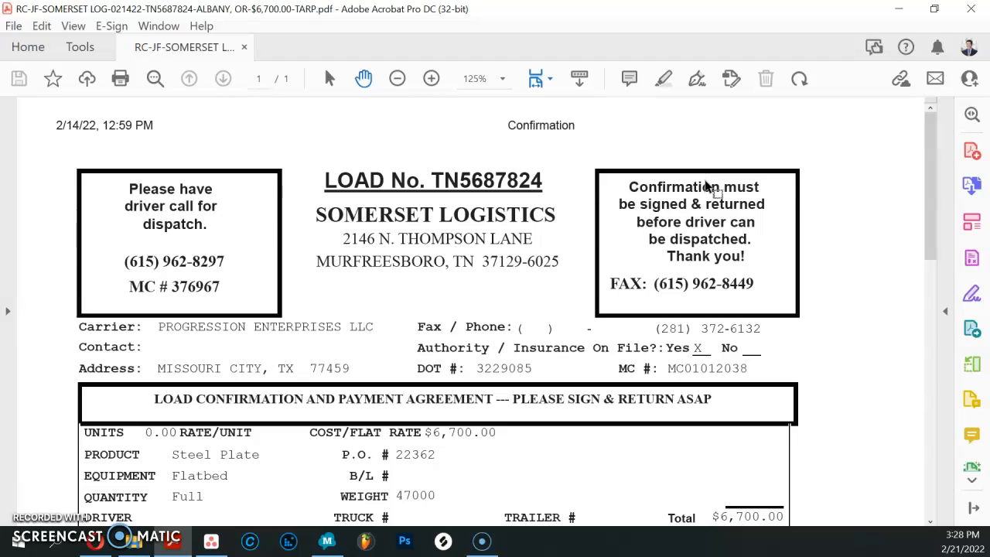
key(ctrl+f)
text(tarp)
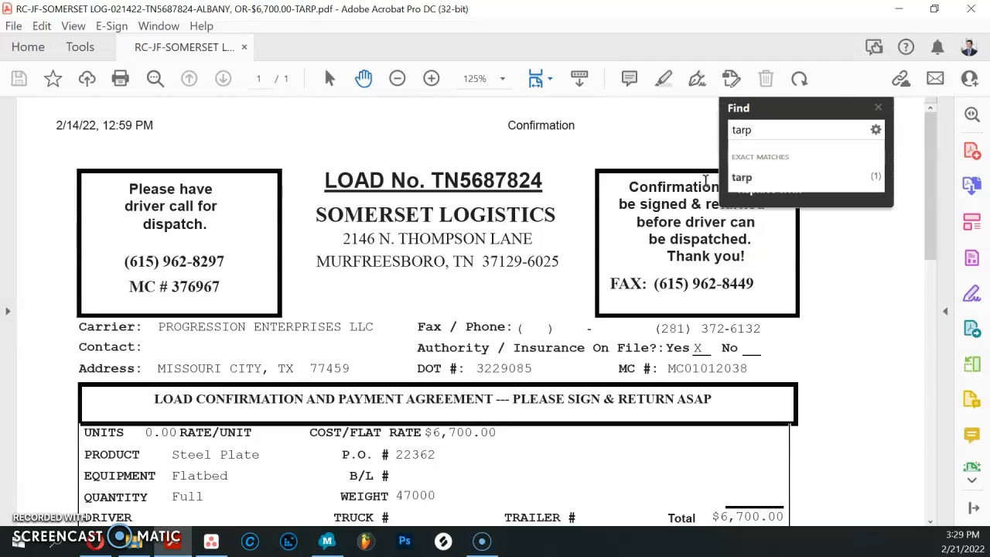
click(754, 179)
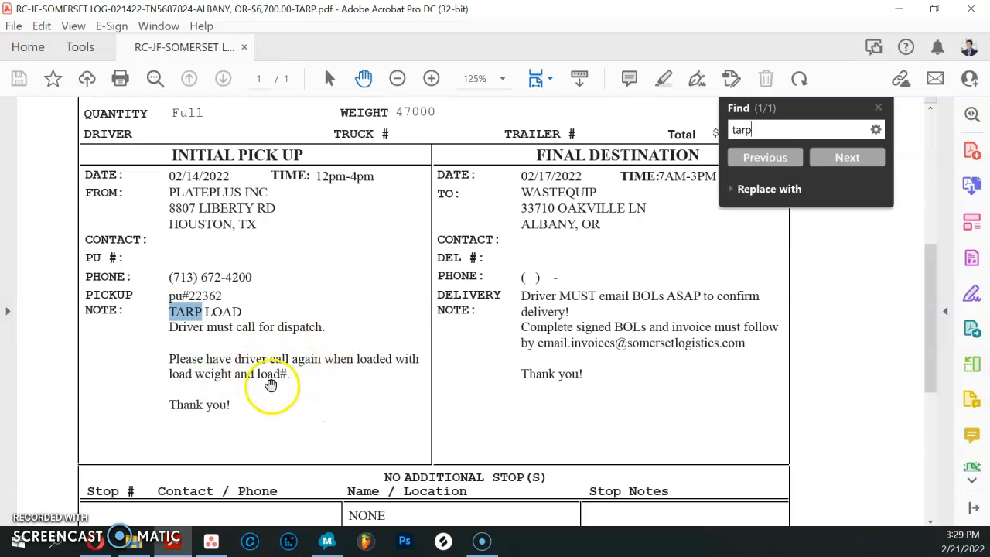
click(879, 108)
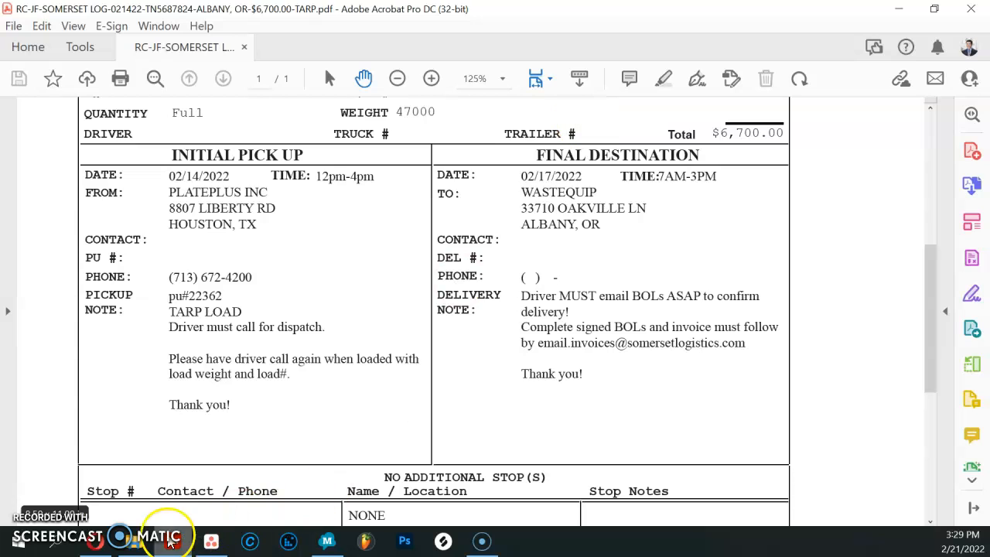
Step: Open the Abby Transport rate confirmation for Spring City, PA, search it for "tarp", and close the PDF viewer
click(134, 542)
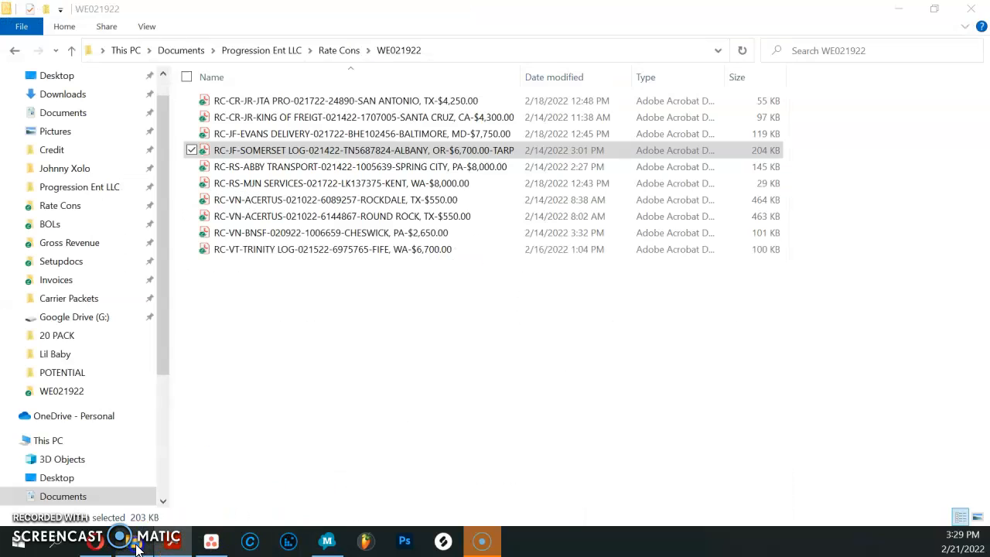
double_click(286, 167)
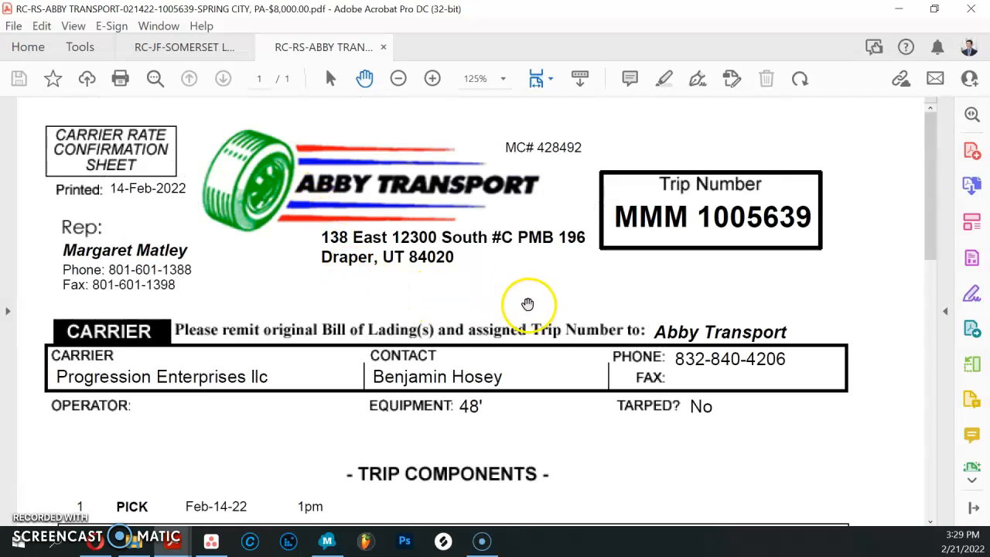
key(ctrl+f)
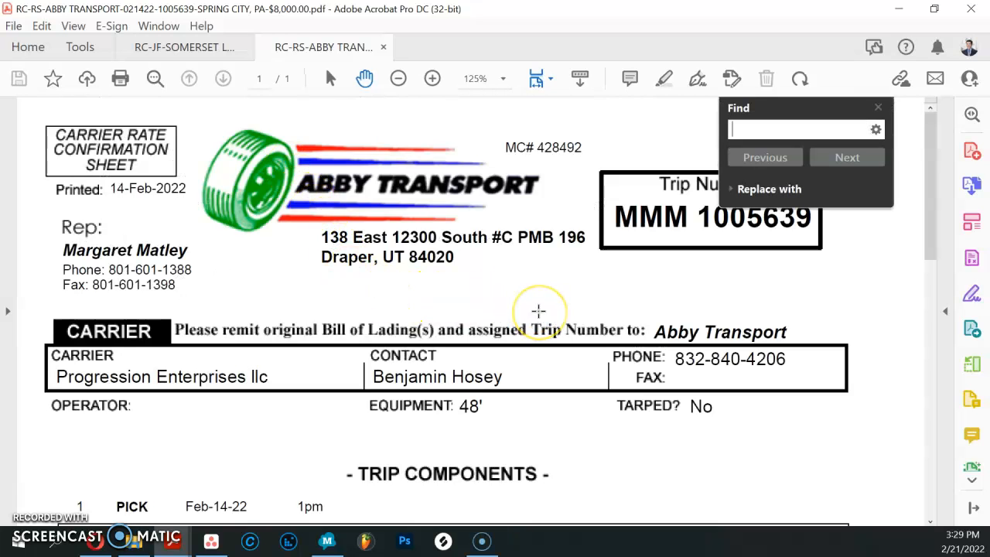
text(tarp)
key(Return)
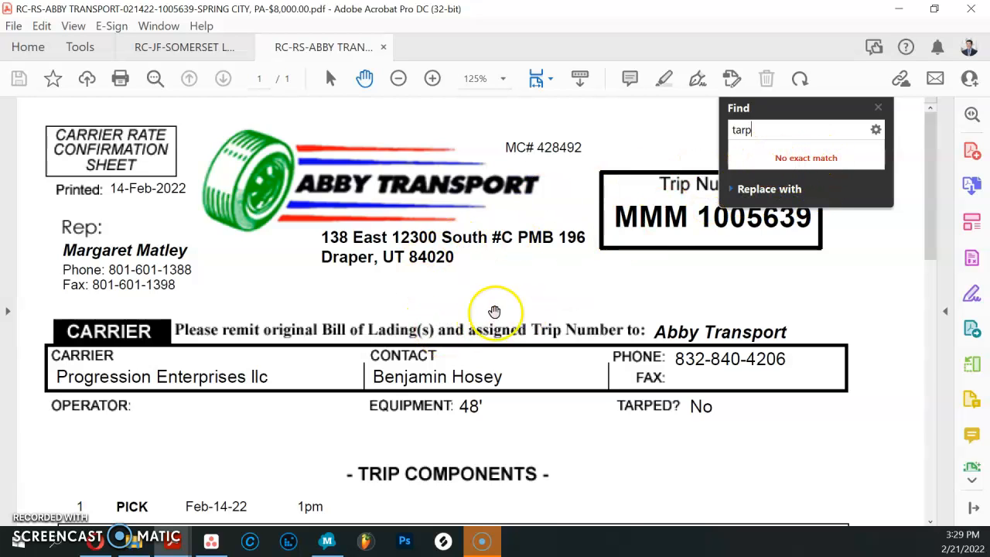
click(878, 107)
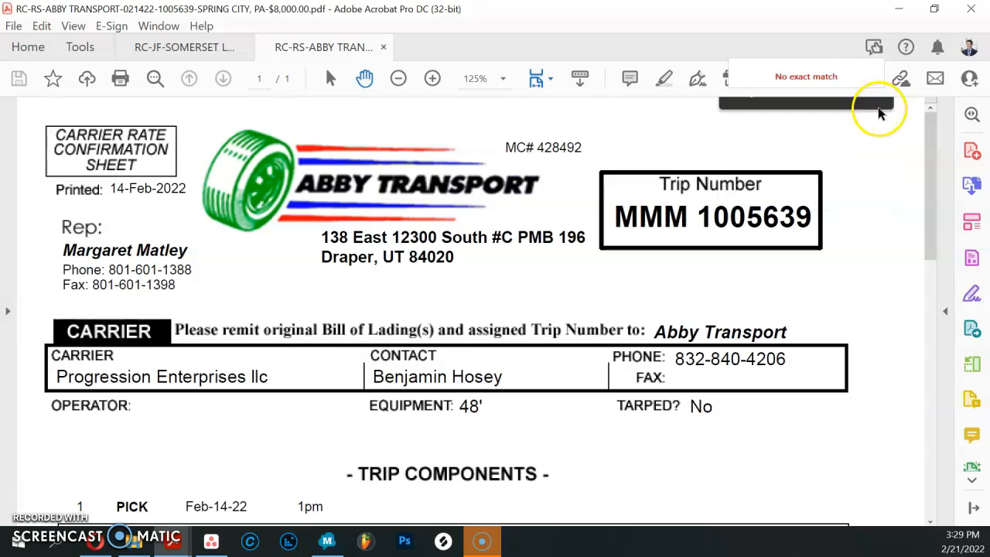
click(972, 8)
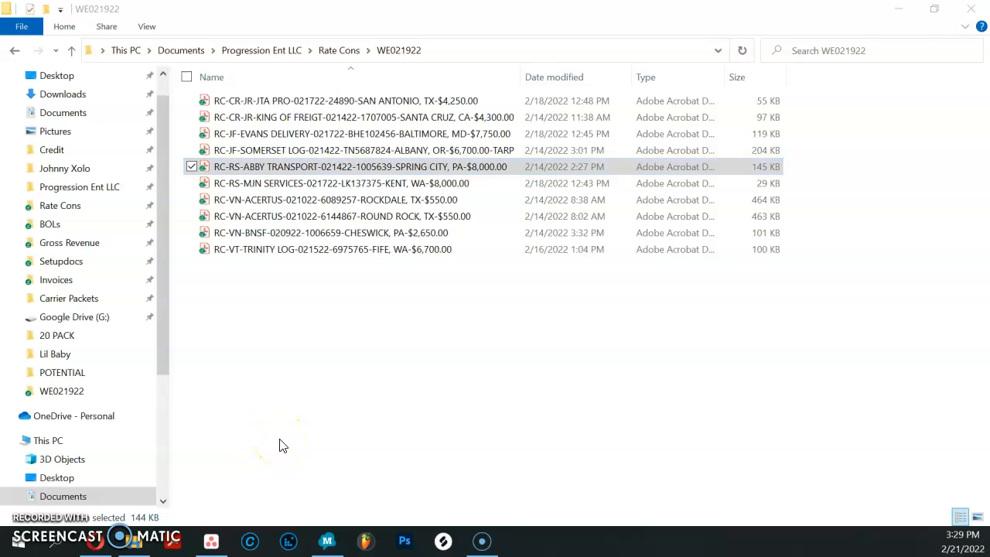
key(alt+Tab)
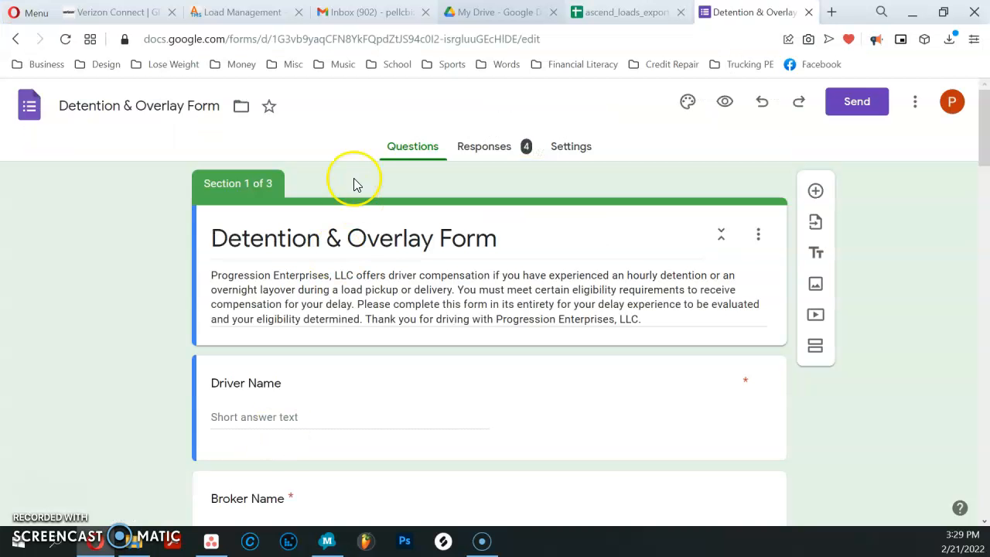
click(596, 12)
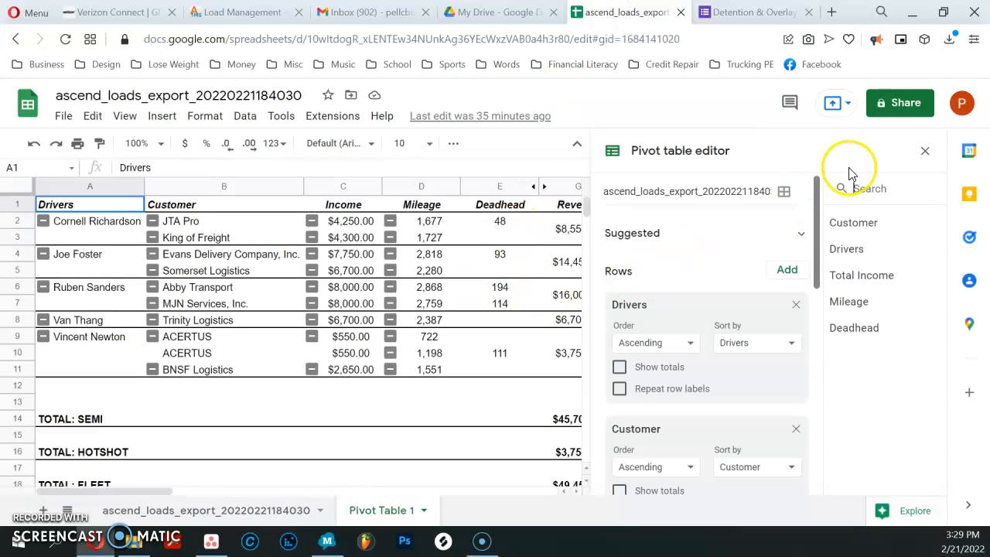
click(925, 150)
Step: Fill the Tarps column for the five drivers in B22:B26 with 0, 2, 0, 0 and 0
scroll(242, 332, down, 6)
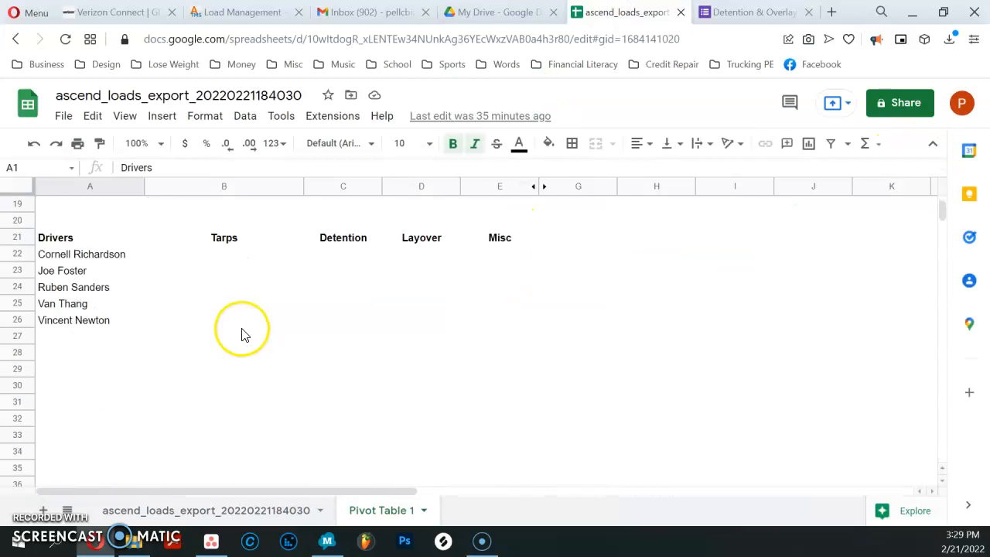
scroll(242, 333, up, 1)
click(230, 307)
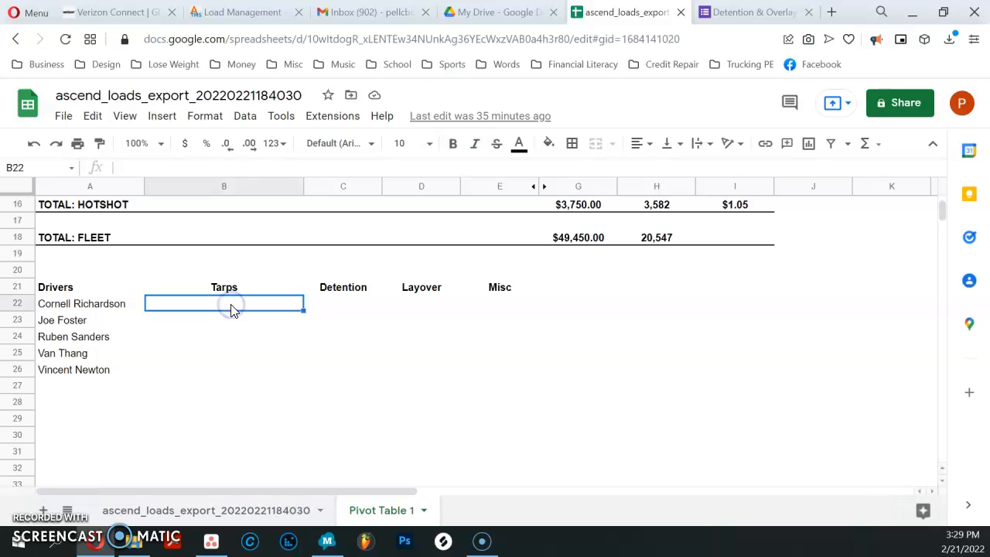
text(0)
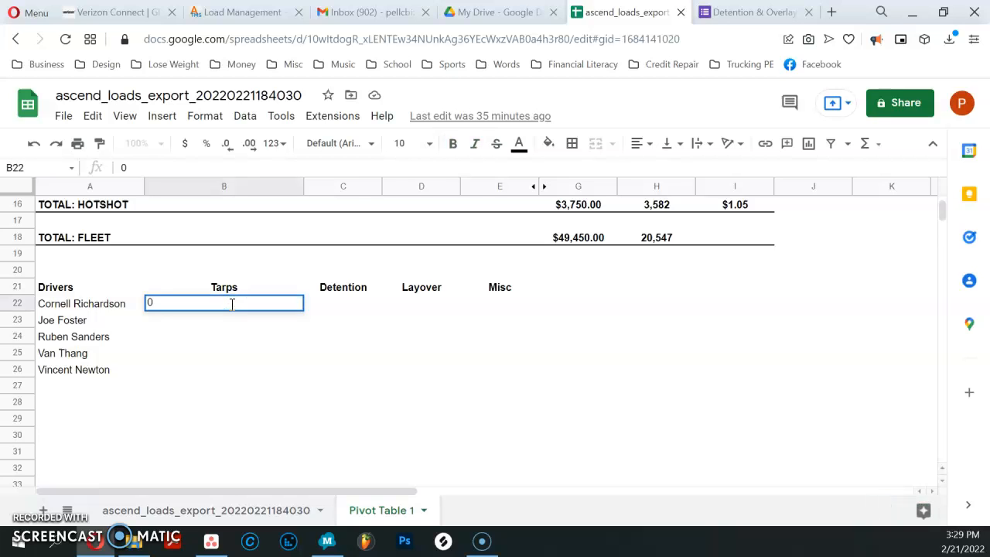
key(Return)
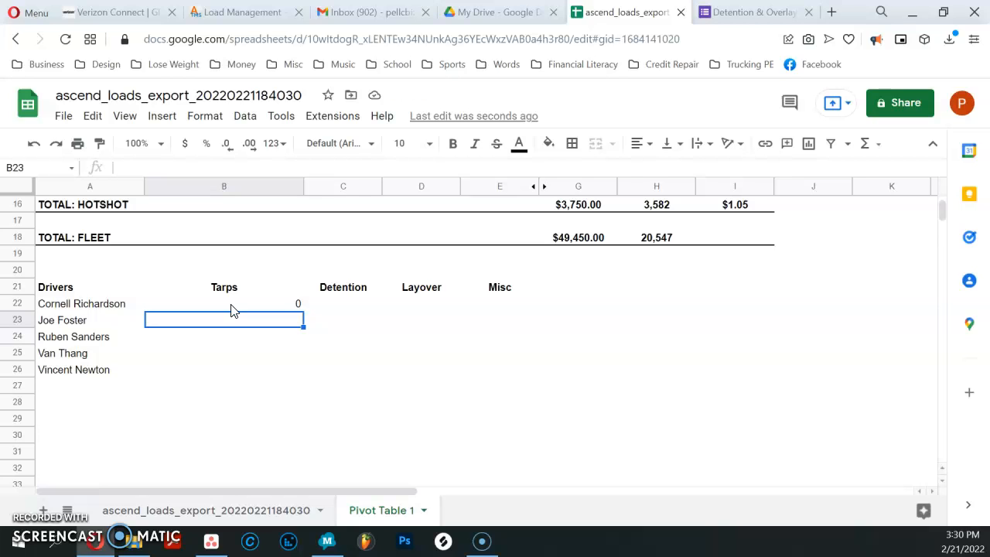
text(2)
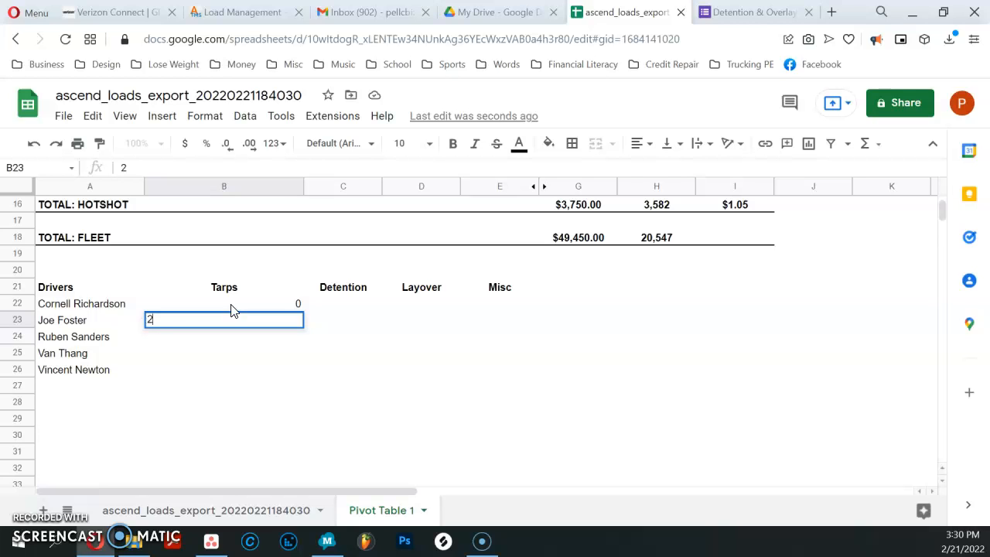
key(Return)
click(247, 339)
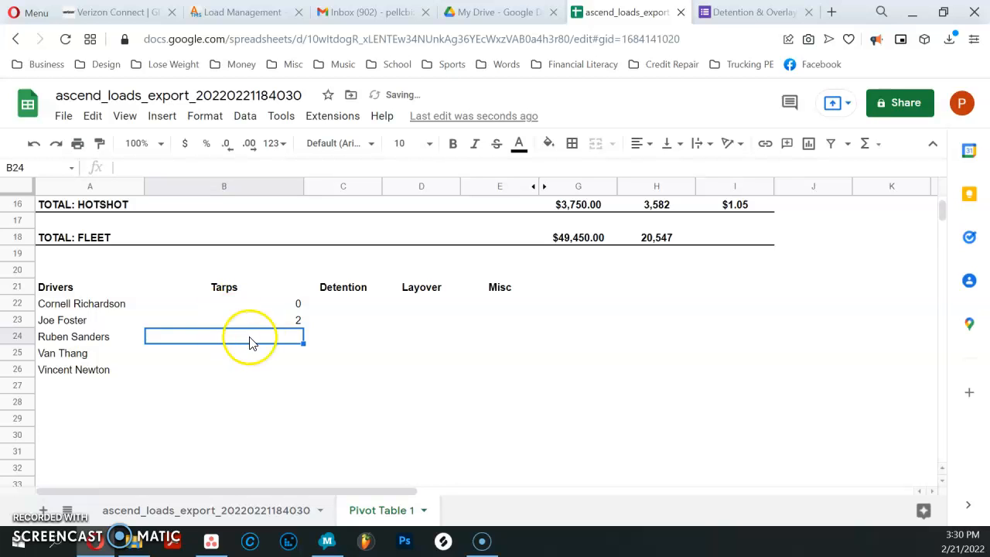
text(0)
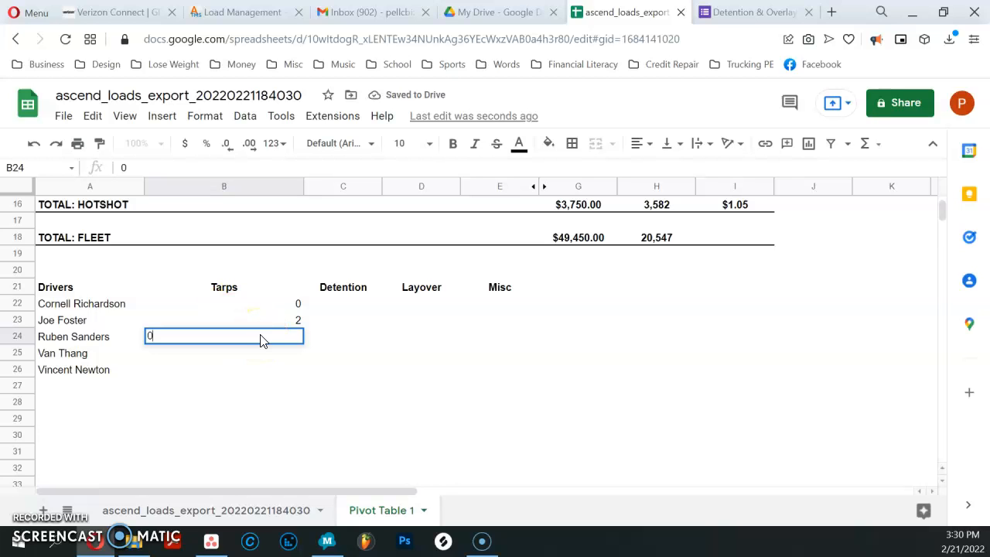
key(Return)
text(0)
key(Return)
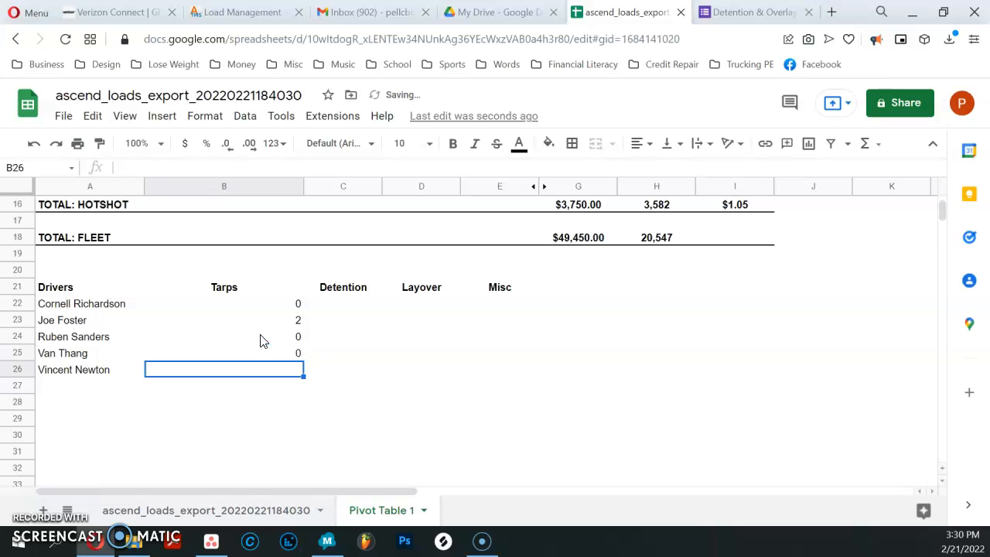
text(0)
key(Return)
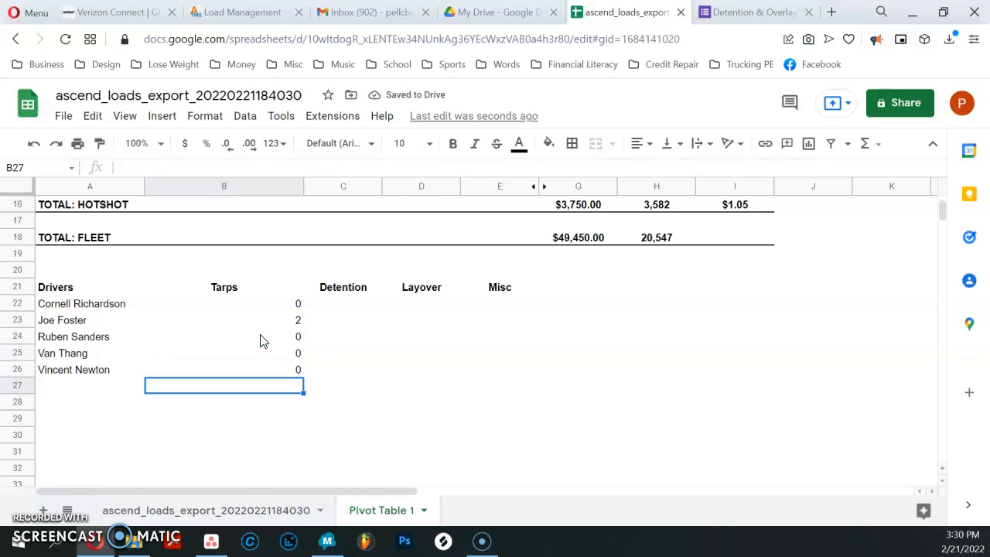
Step: Center-align the driver extras cells B22:E26 horizontally
drag(256, 304, 477, 374)
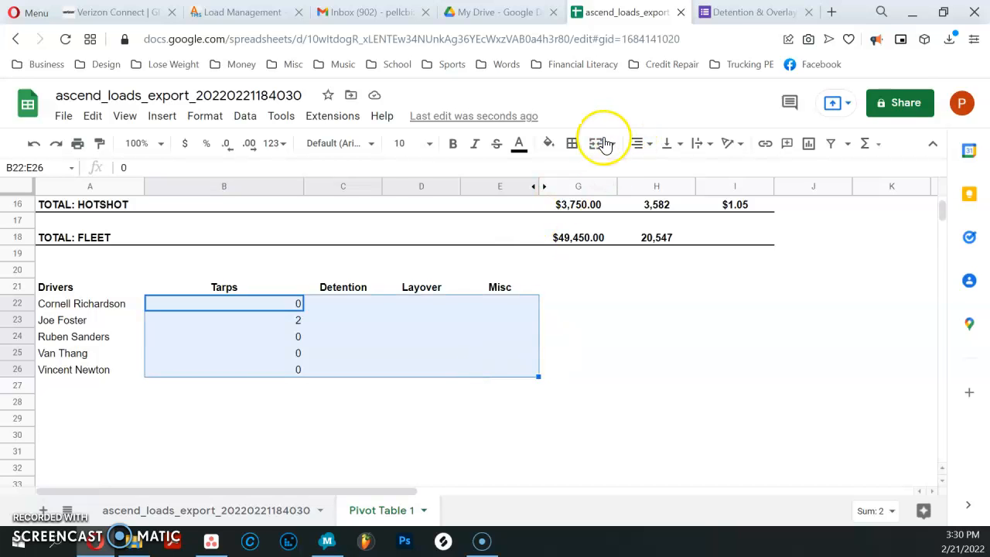
click(638, 147)
click(658, 170)
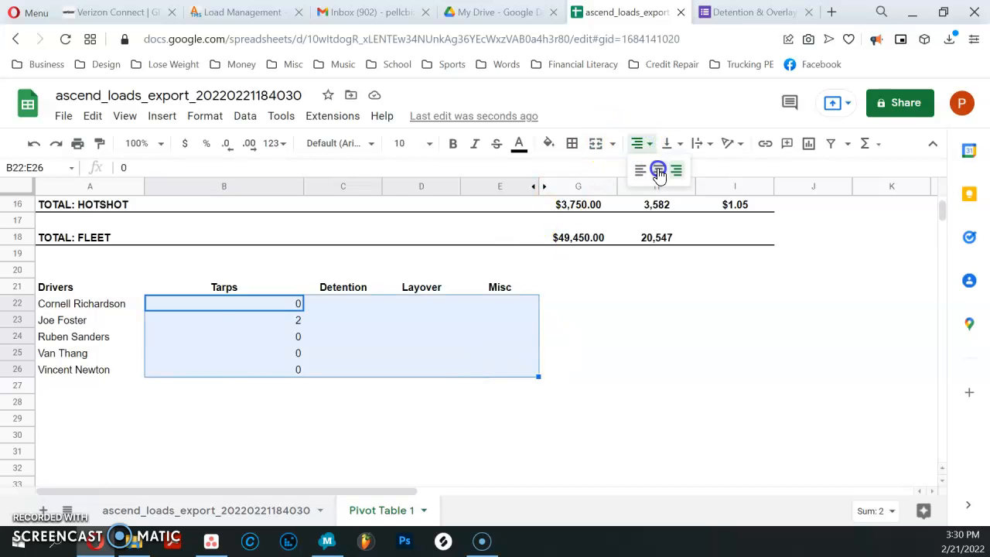
click(405, 410)
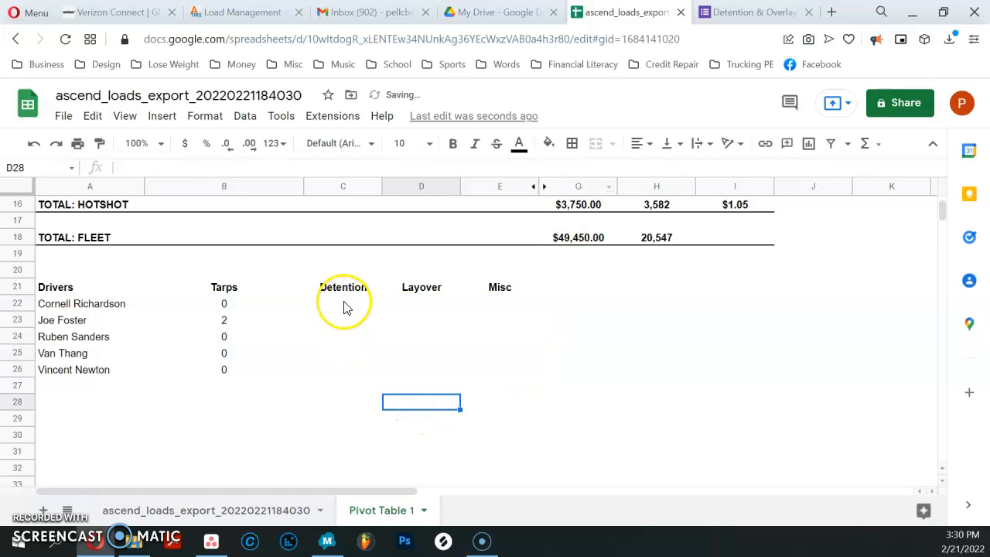
Step: Enter 0 in the Detention column for all five drivers, C22:C26
click(343, 303)
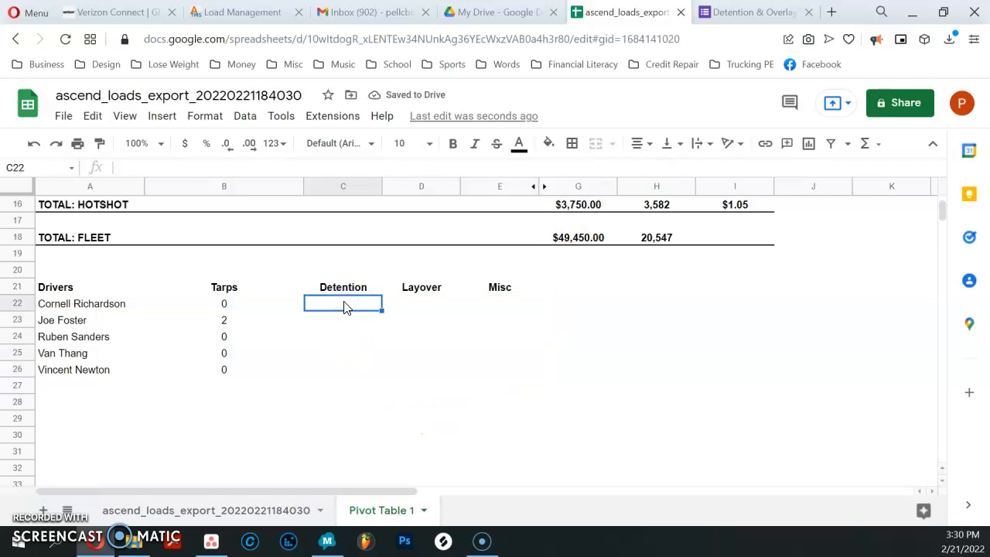
text(0)
key(Return)
text(0)
key(Return)
text(0)
key(Return)
text(0)
key(Return)
text(0)
key(Return)
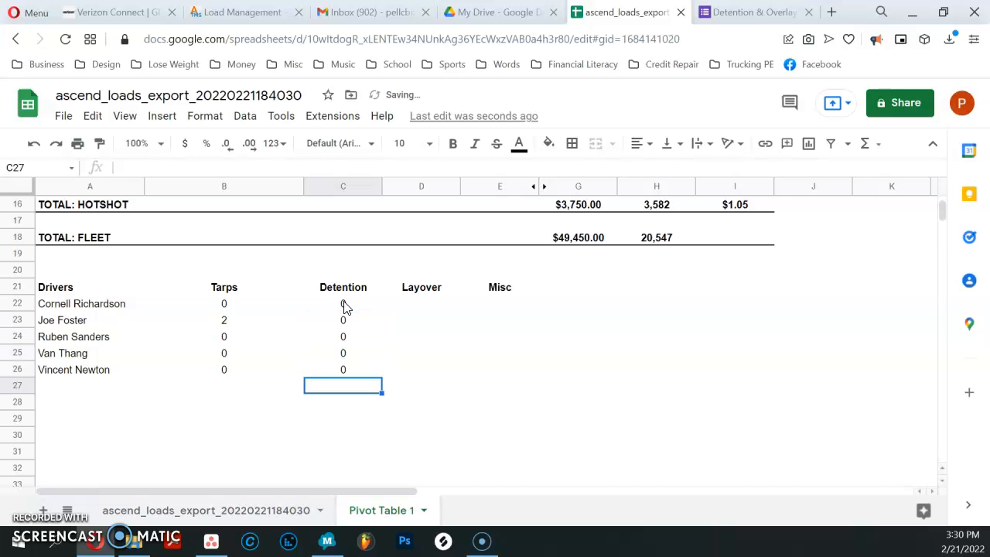
Step: Enter 0 in the Layover column for all five drivers, D22:D26
click(428, 306)
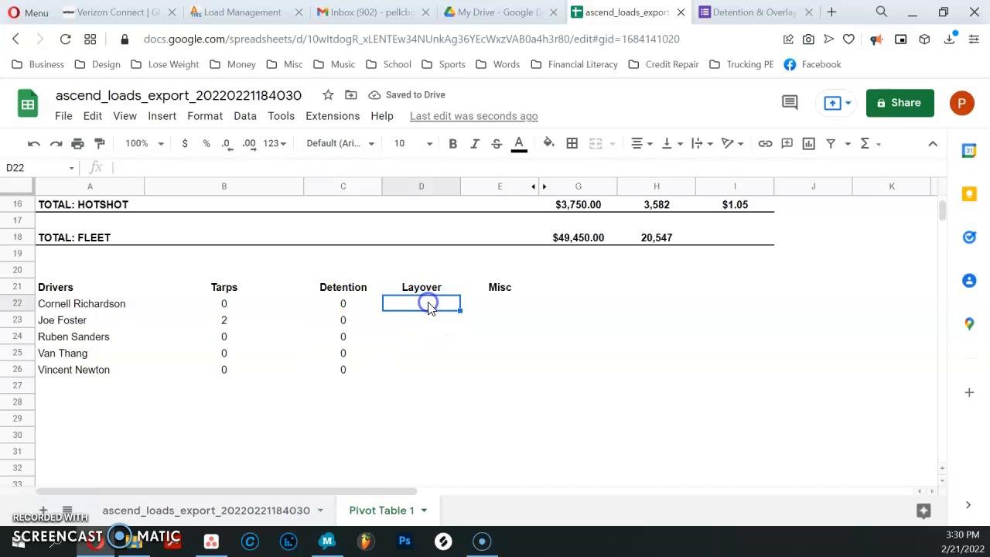
text(0)
key(Return)
text(0)
key(Return)
text(0)
key(Return)
text(0)
key(Return)
text(0)
Step: Enter 0 in the Misc column for all five drivers, E22:E26
key(Return)
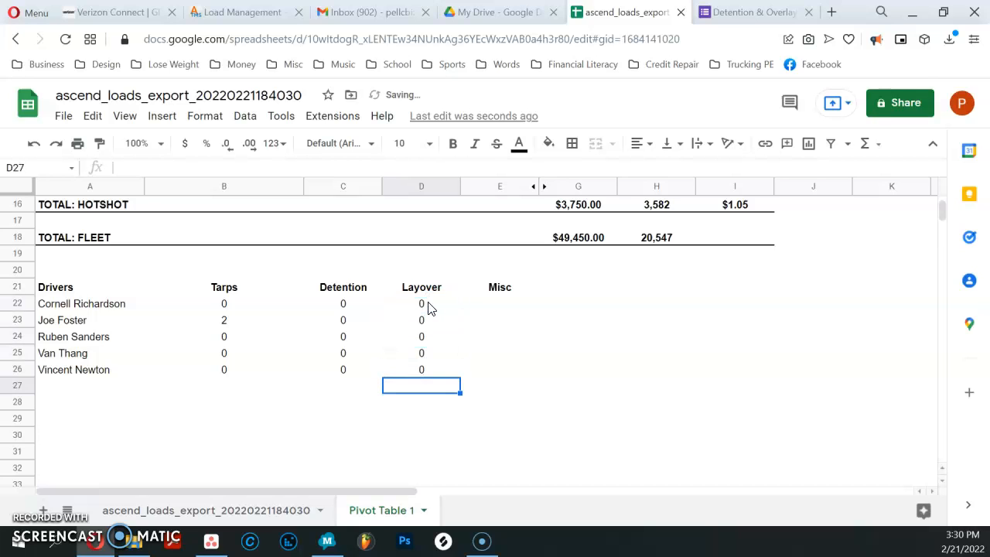
click(509, 305)
text(0)
key(Return)
text(0)
key(Return)
text(0)
key(Return)
text(0)
key(Return)
text(0)
key(Return)
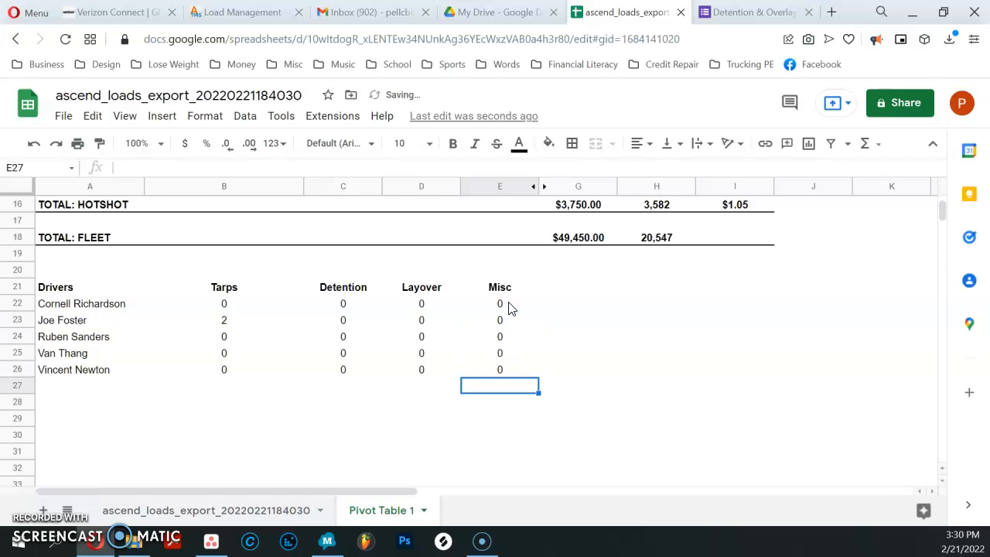
click(655, 343)
Step: Review the drivers' revenue, mileage and RPM table, the fleet totals and the driver extras table
scroll(581, 314, up, 3)
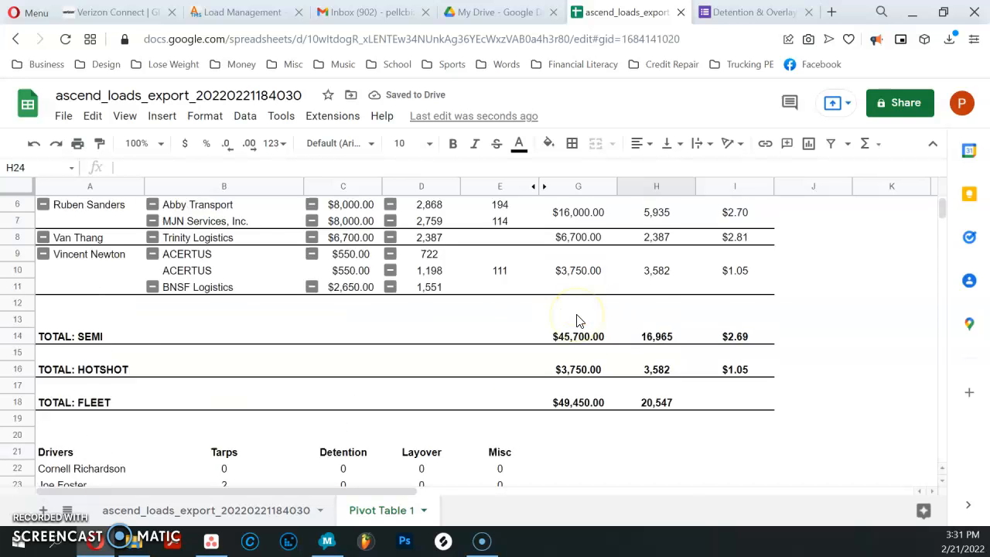
scroll(580, 321, up, 2)
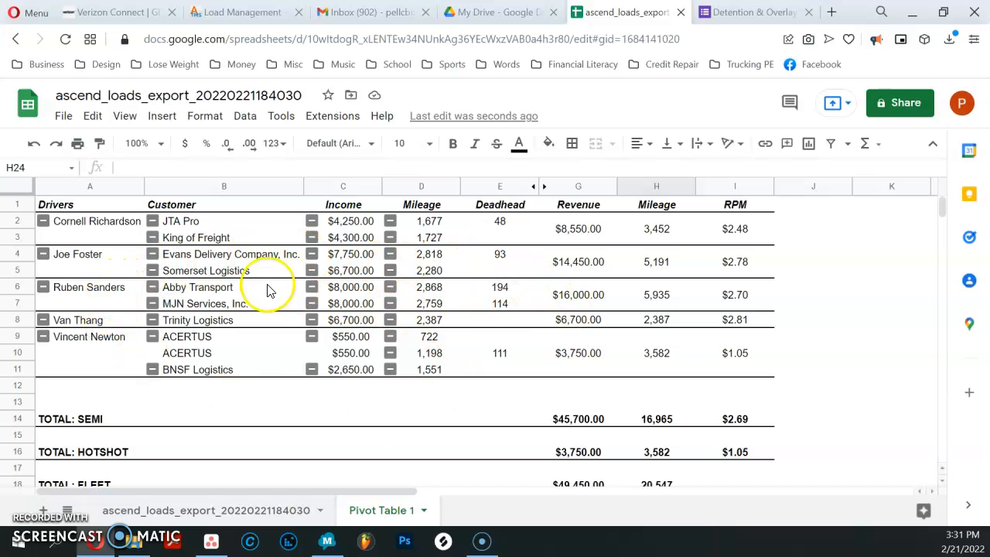
scroll(655, 294, down, 4)
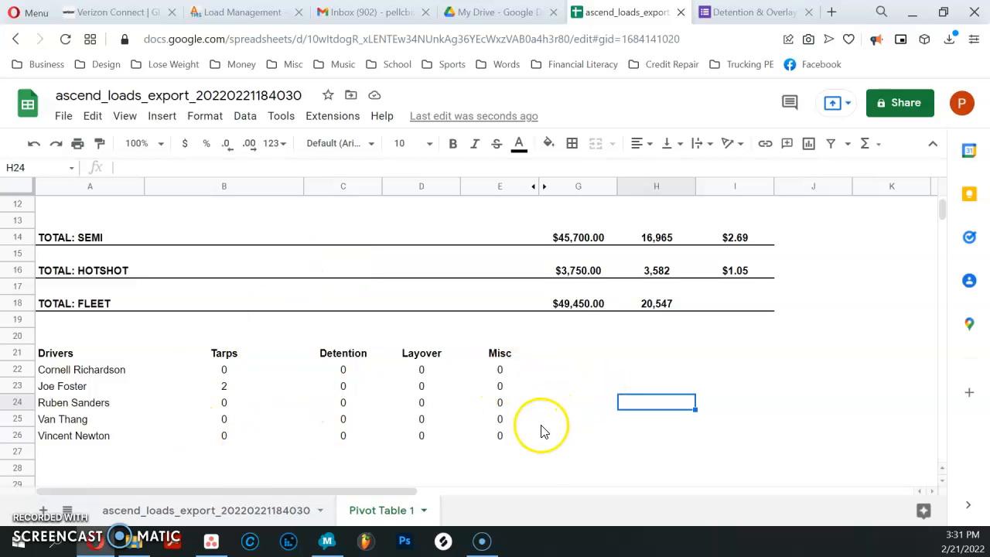
scroll(512, 426, up, 4)
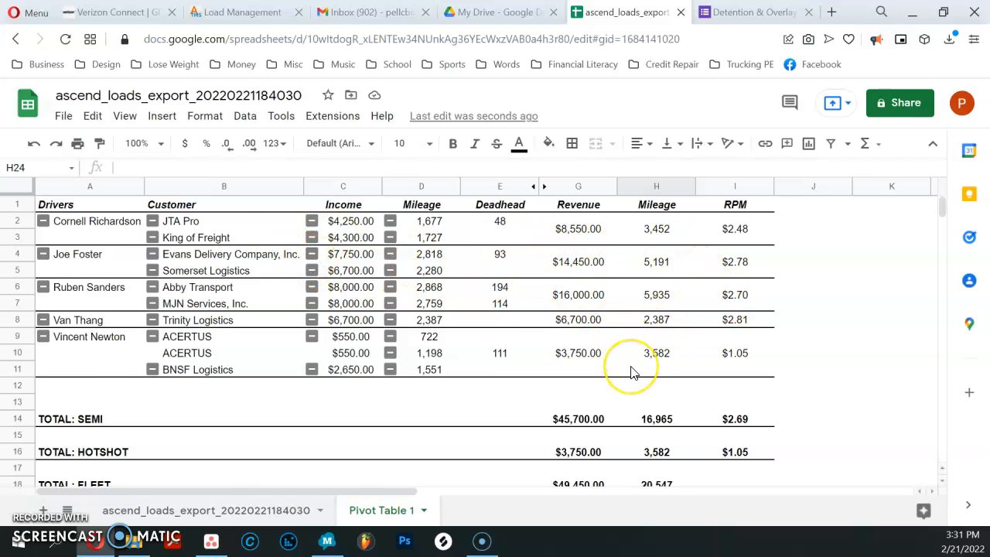
scroll(631, 367, down, 2)
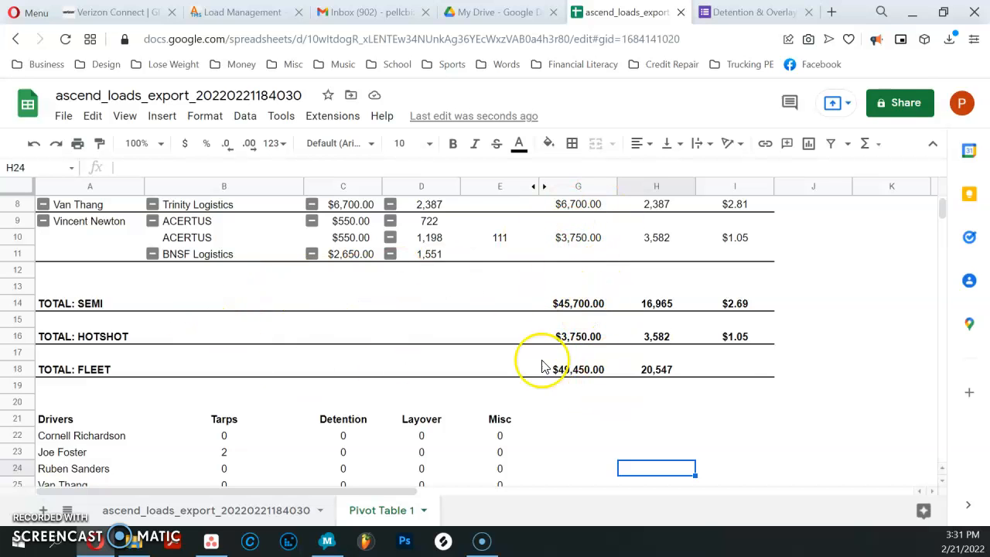
scroll(580, 352, down, 1)
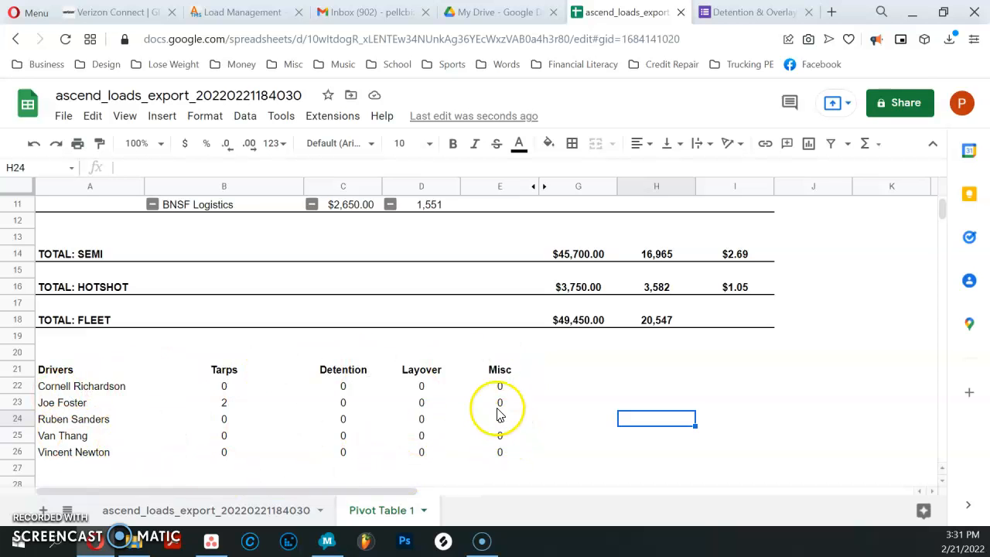
Step: Rename the spreadsheet as "WE021922 Gross Revenue", checking the calendar for the week-ending date
scroll(551, 367, up, 3)
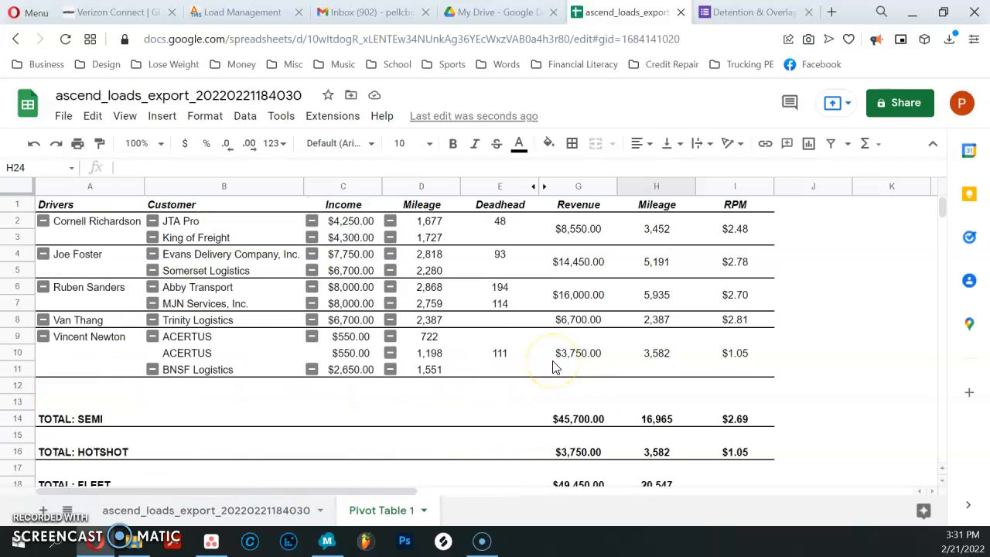
click(169, 95)
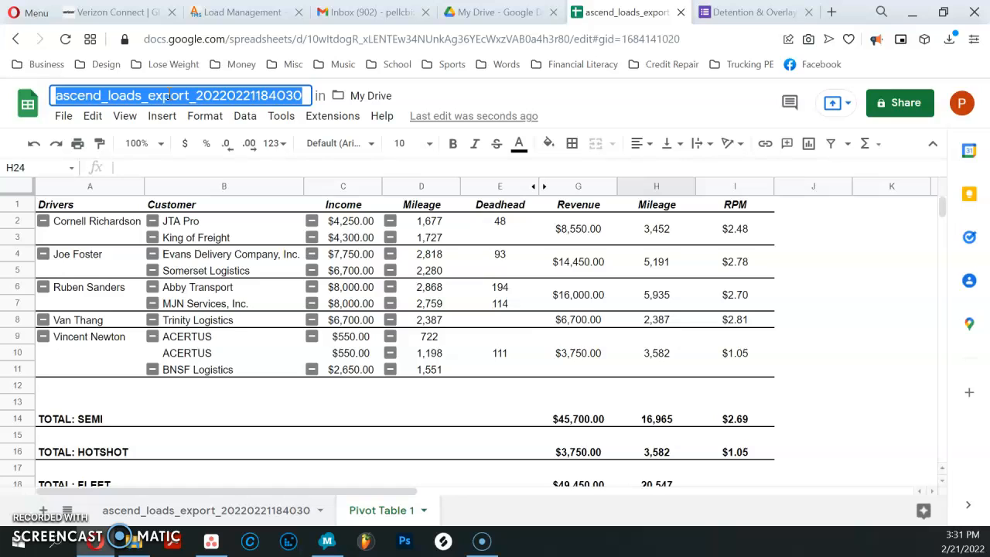
text(WE)
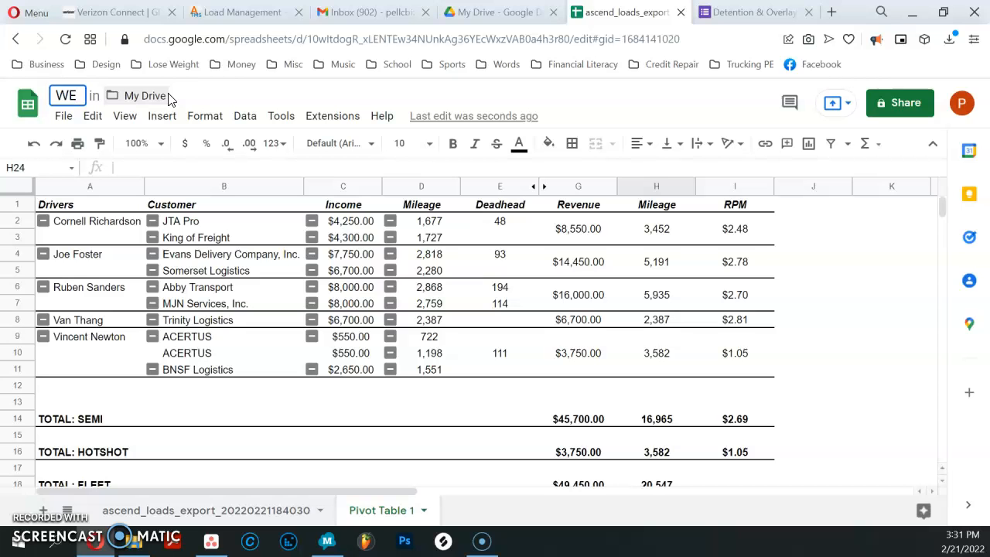
click(967, 544)
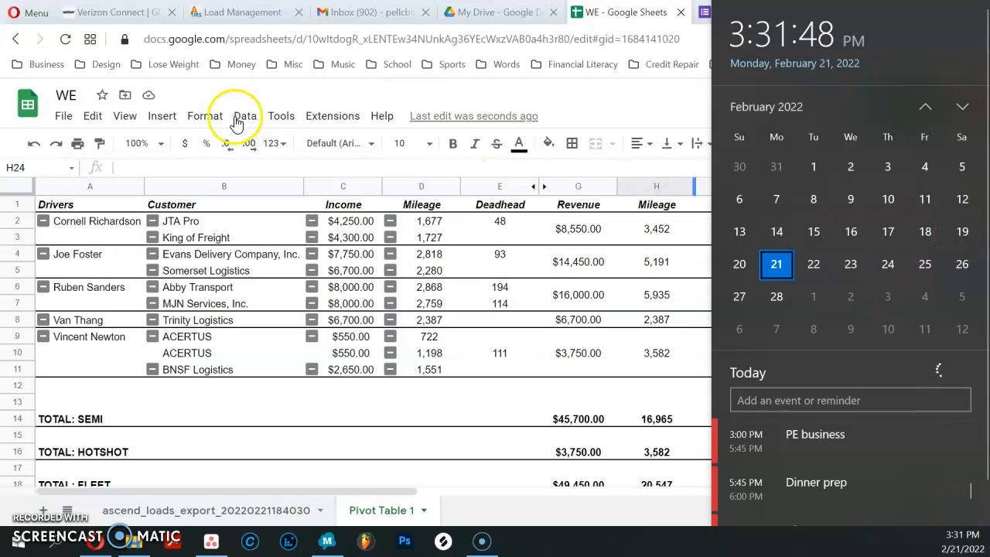
click(71, 101)
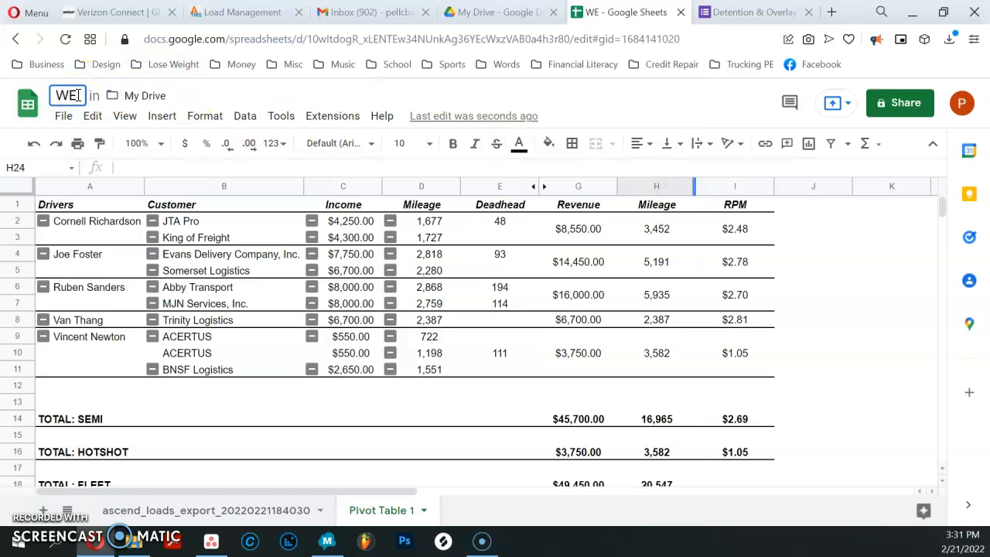
text(02)
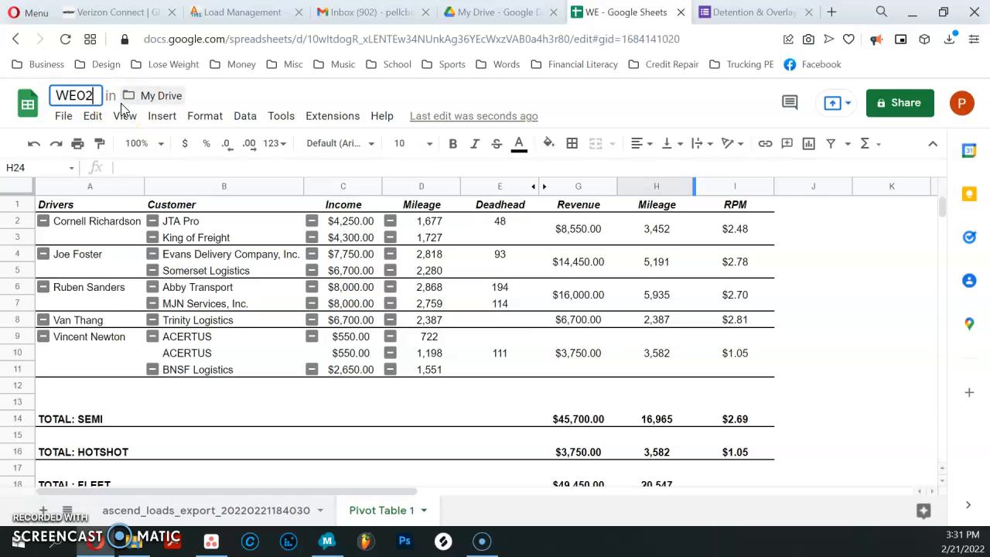
text(19)
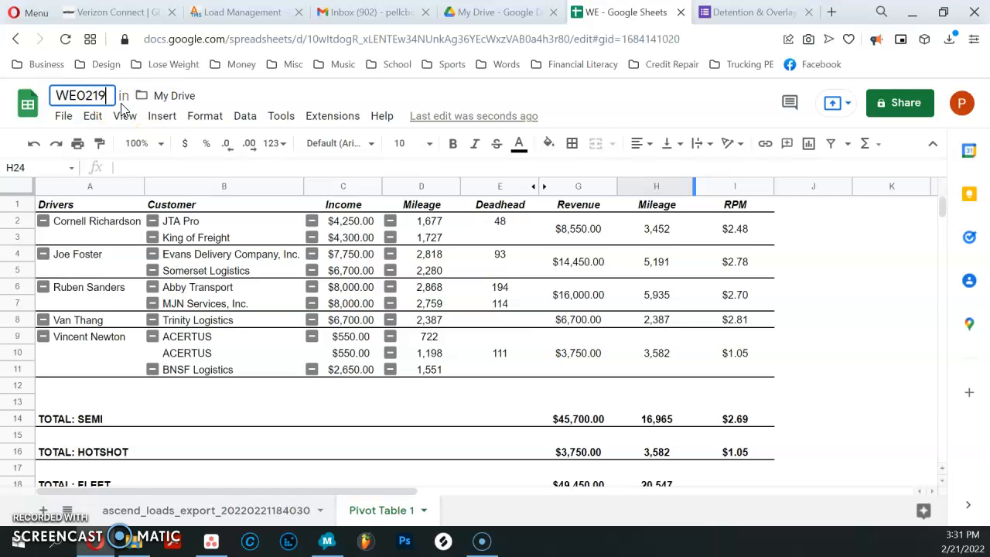
text(22. Groos)
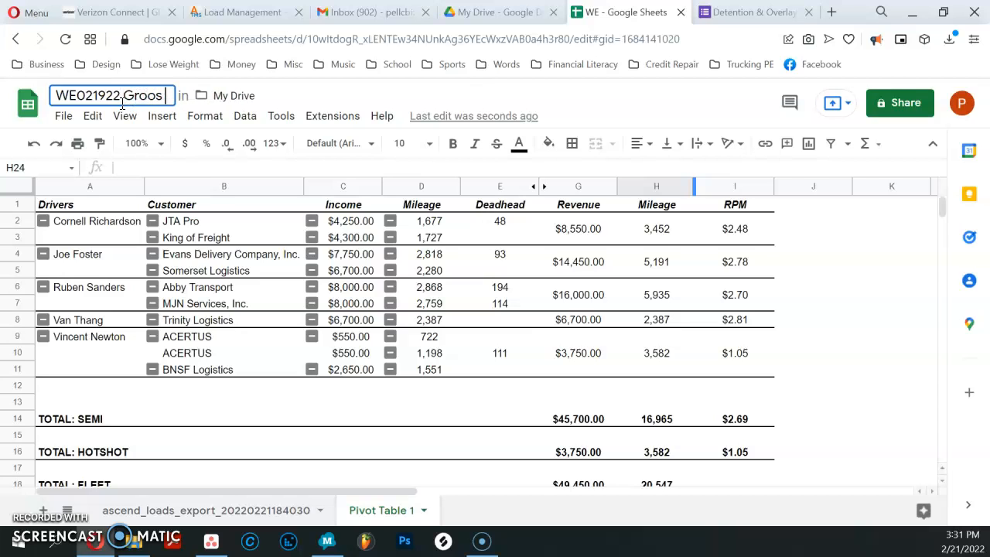
key(BackSpace)
key(BackSpace)
text(ss)
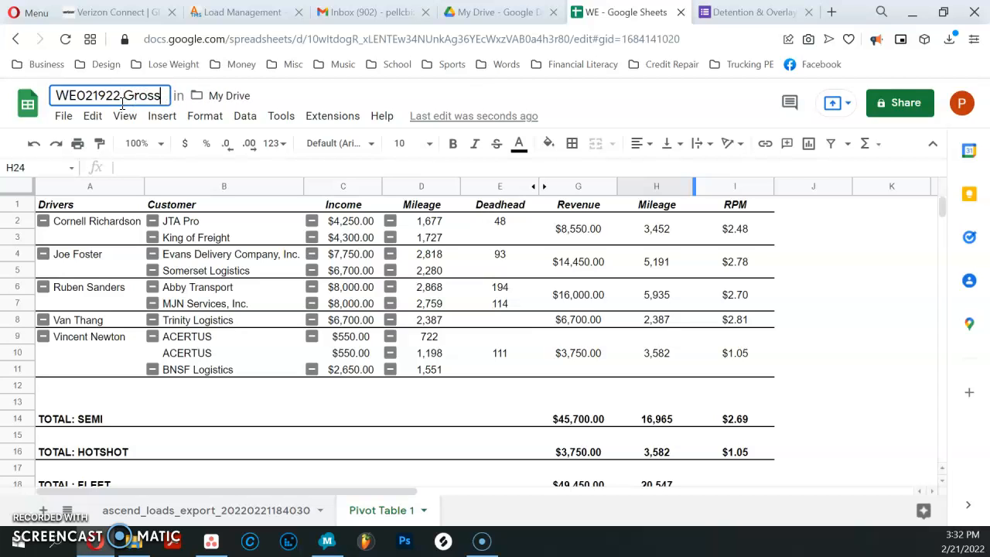
text( Revenue)
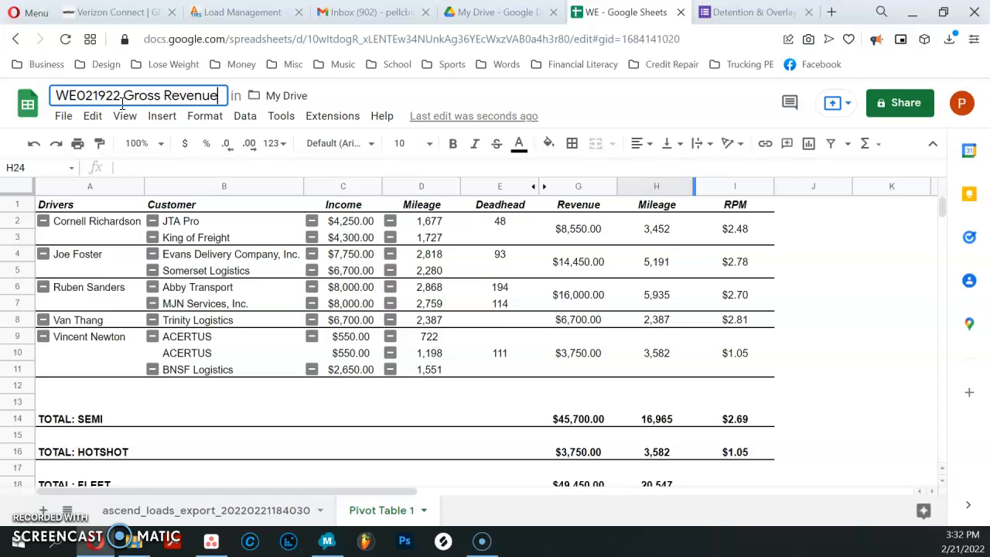
key(Return)
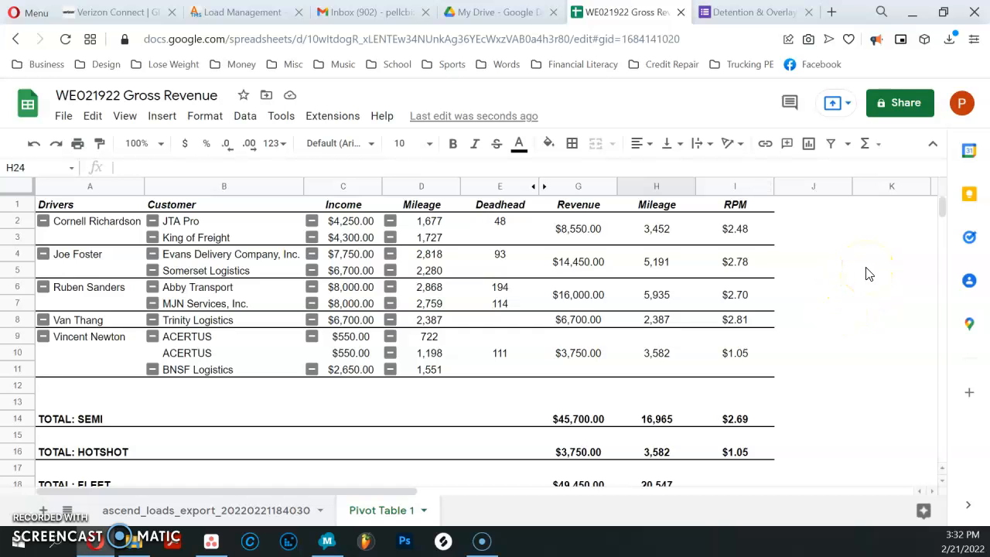
Step: Set up the current sheet's printout with page numbers, workbook title and current date in the headers and footers
key(ctrl+p)
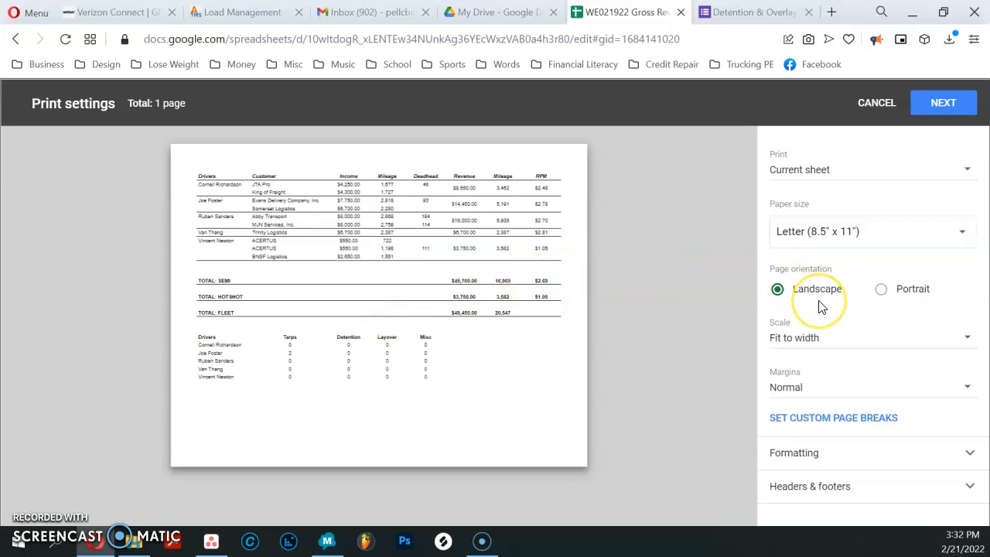
click(799, 488)
scroll(816, 364, down, 3)
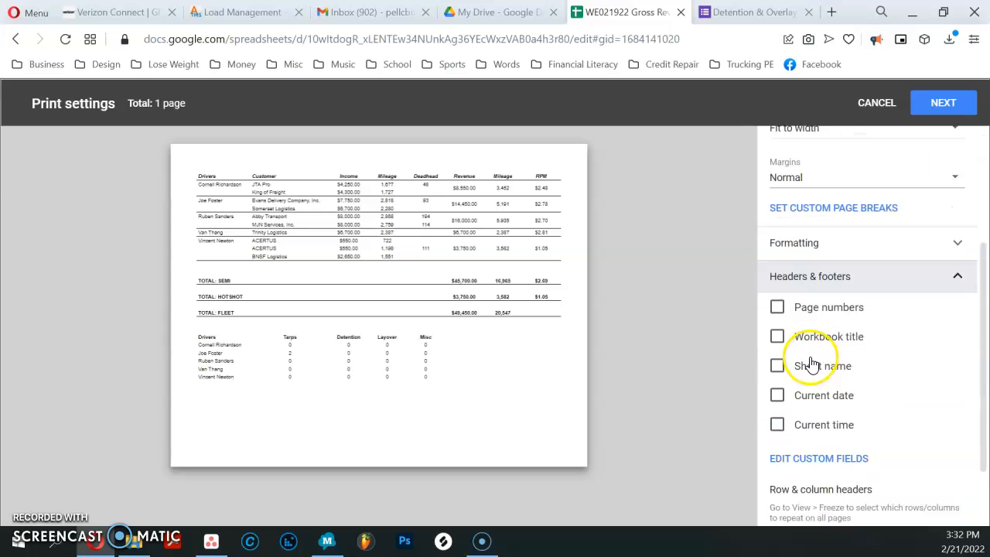
click(777, 286)
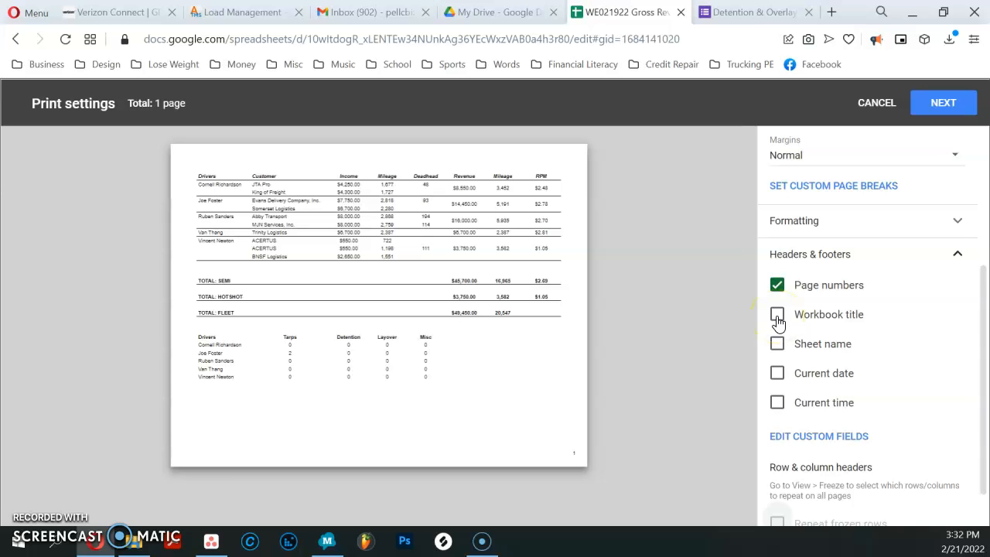
click(777, 317)
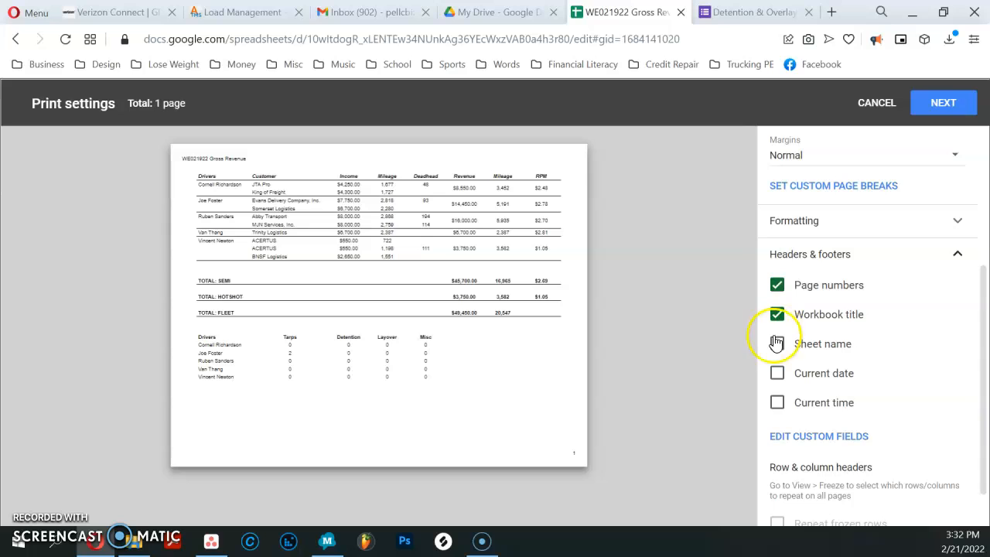
click(782, 378)
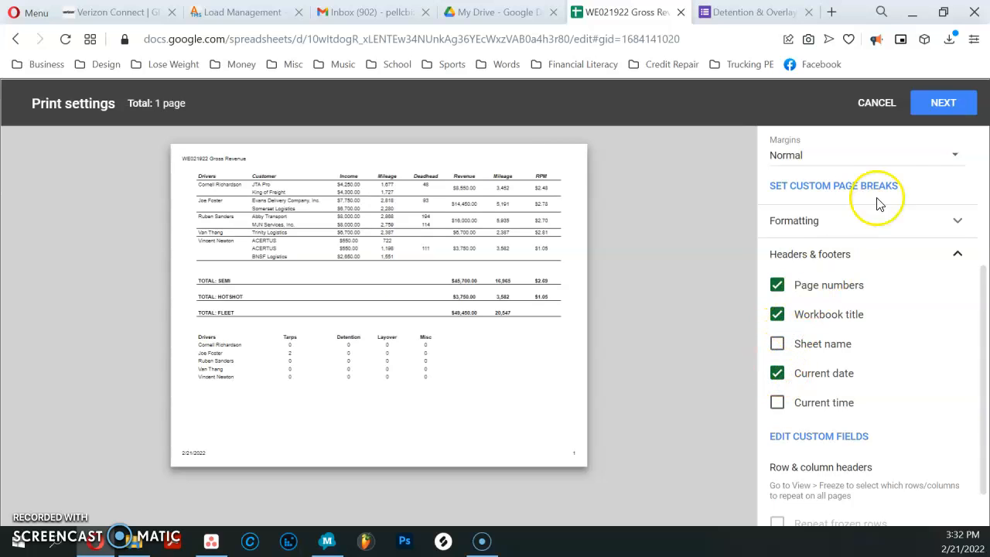
Step: Save the printout as the PDF "WE021922 Gross Revenue" in the Gross Revenue folder
click(938, 108)
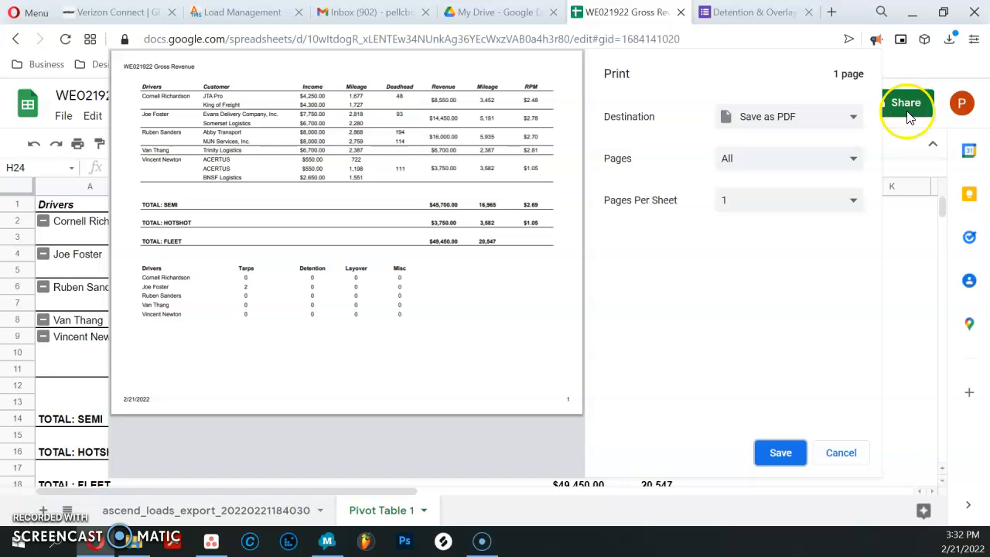
click(775, 453)
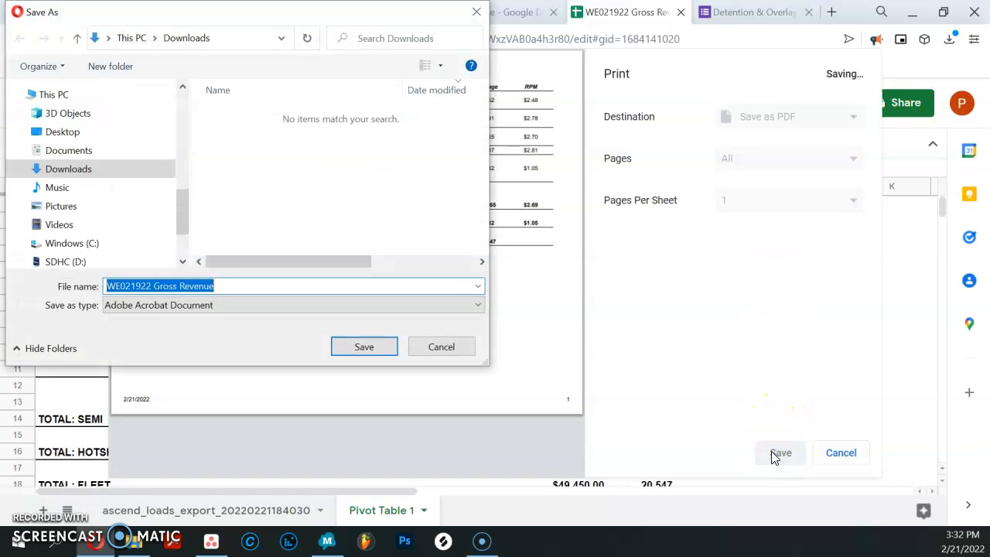
scroll(140, 215, up, 5)
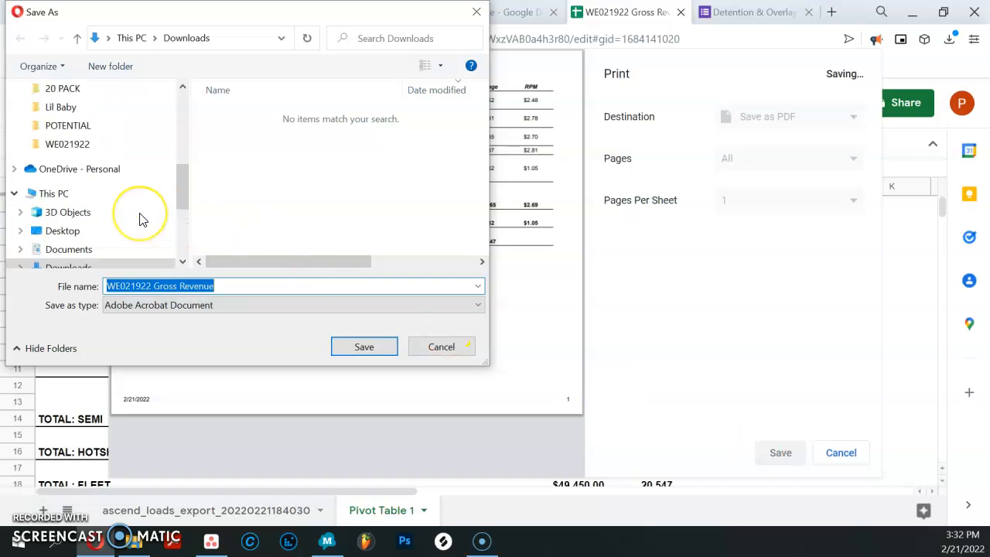
scroll(142, 219, up, 2)
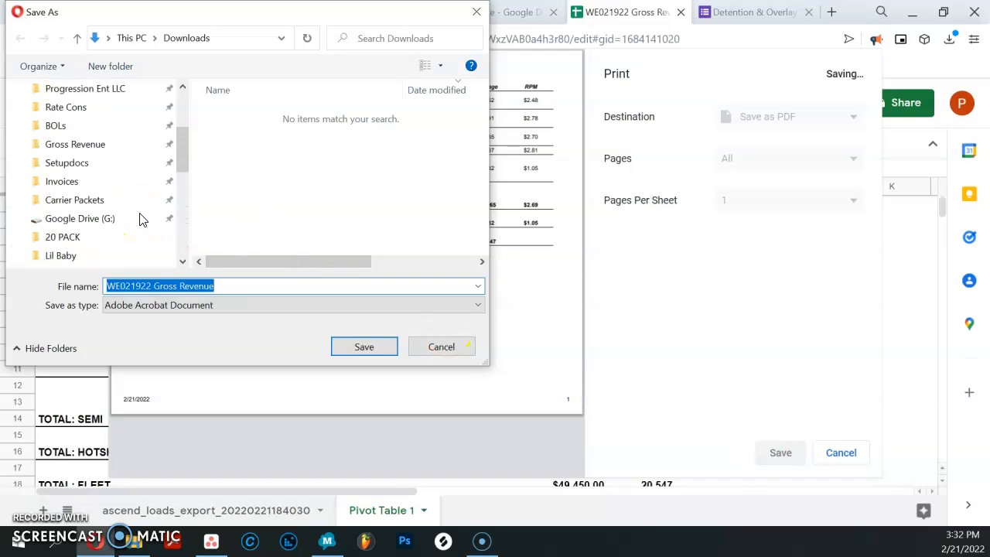
click(72, 149)
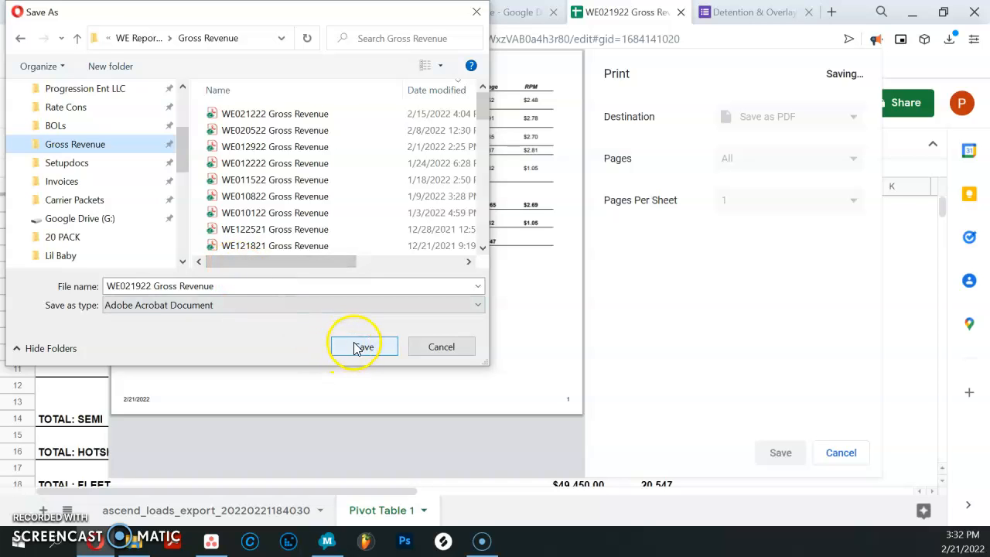
click(351, 350)
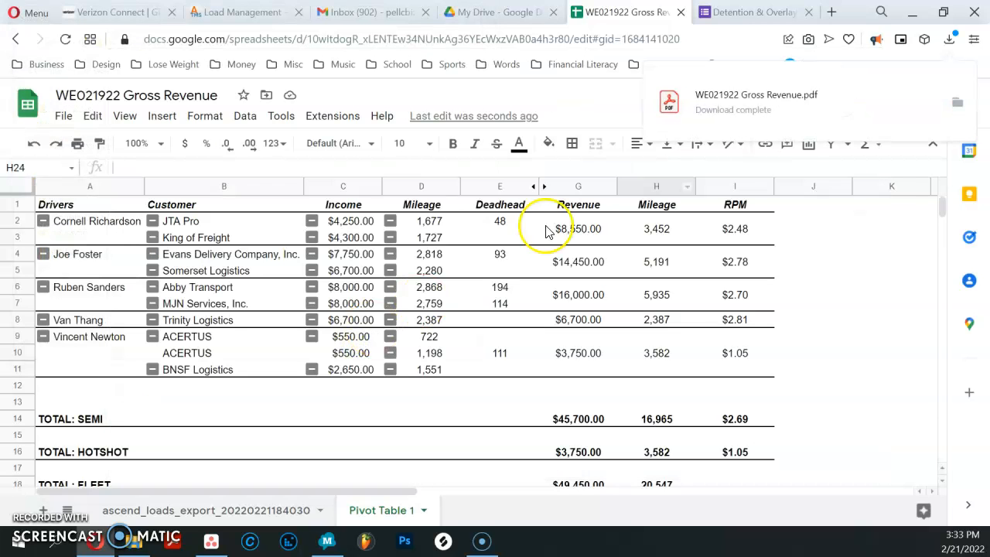